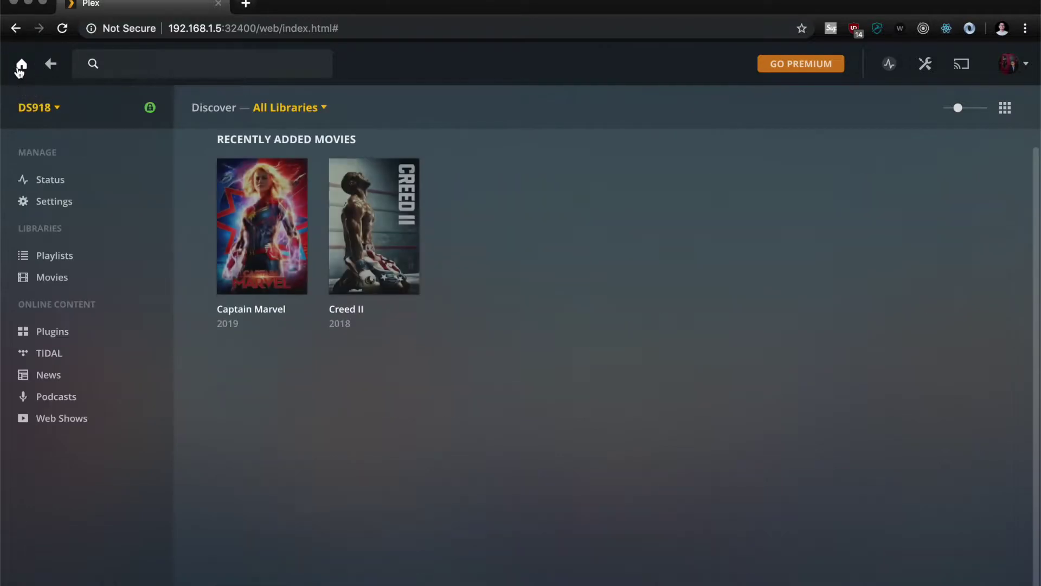
View the Plex server's Plugins page, return to the dashboard and look through the DS918 server menu and sidebar entries.
{"action": "left_click", "coordinate": [91, 339]}
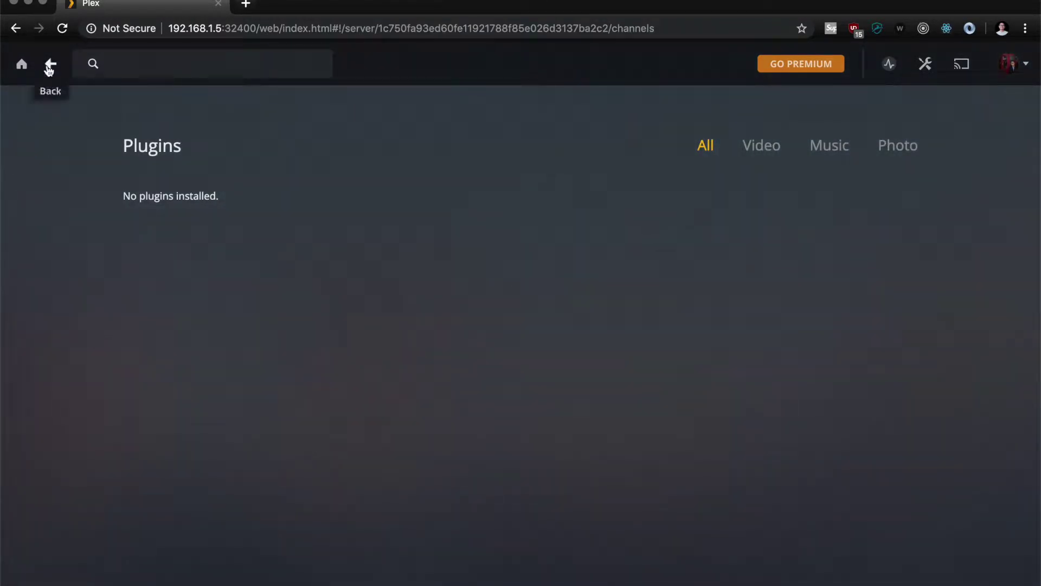
{"action": "left_click", "coordinate": [49, 75]}
{"action": "left_click", "coordinate": [63, 113]}
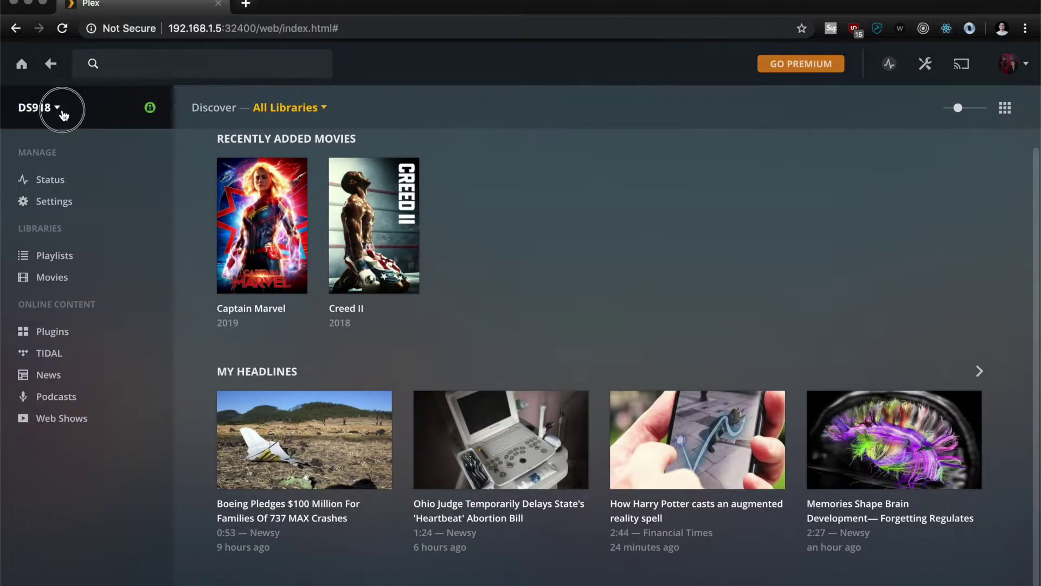
{"action": "left_click", "coordinate": [63, 112]}
{"action": "left_click", "coordinate": [66, 277]}
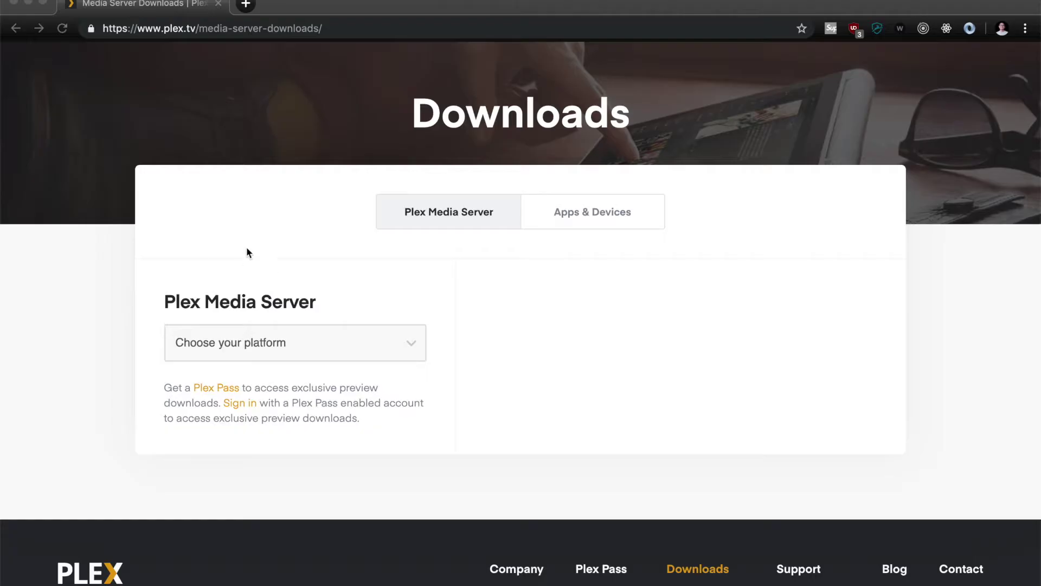
Download the Plex Media Server package for Synology in the Intel 64-bit (DSM 6.0 and newer) version.
{"action": "left_click", "coordinate": [413, 349]}
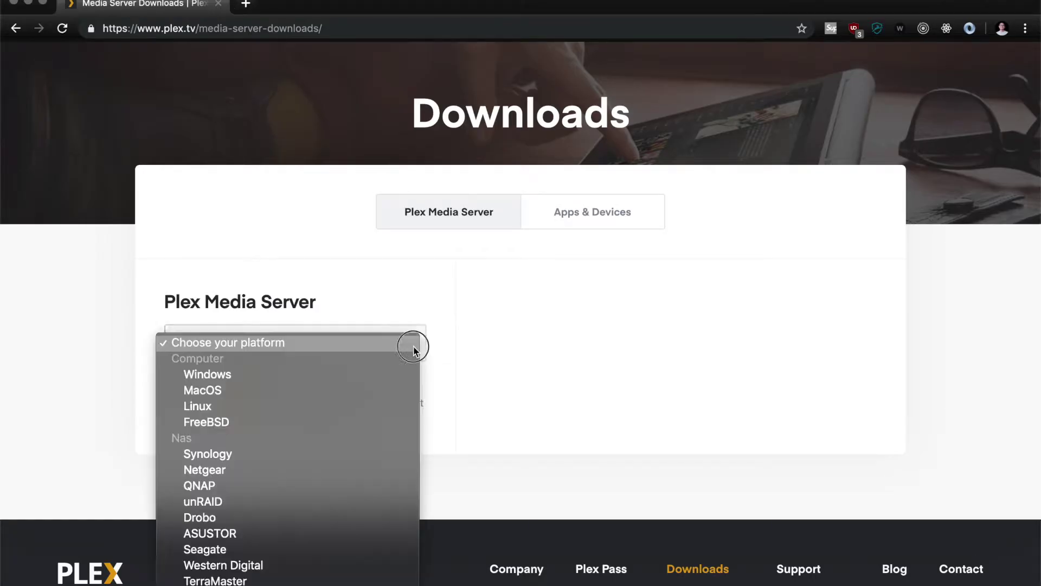
{"action": "left_click", "coordinate": [367, 456]}
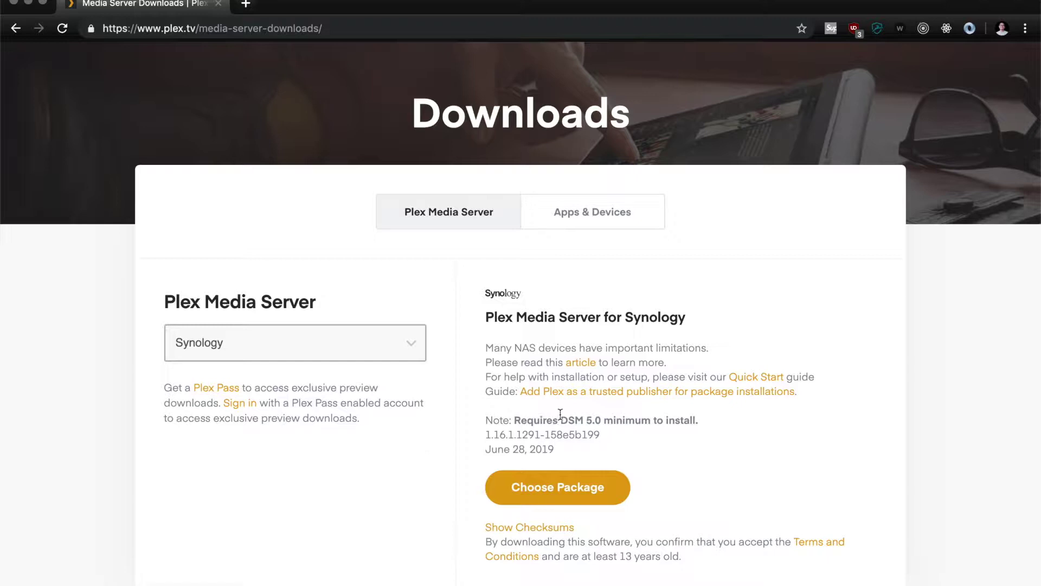
{"action": "left_click", "coordinate": [601, 495]}
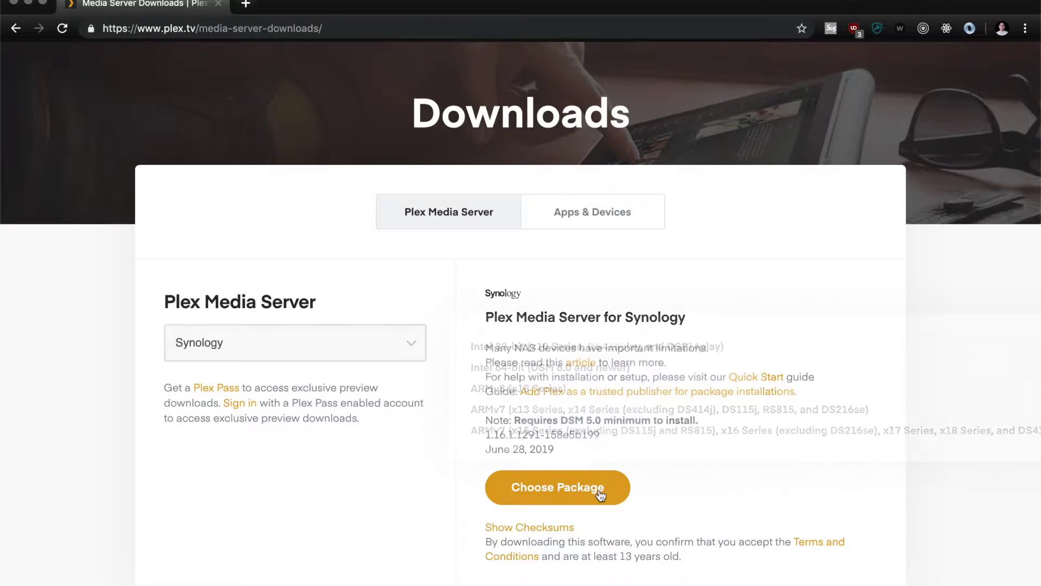
{"action": "left_click", "coordinate": [531, 368]}
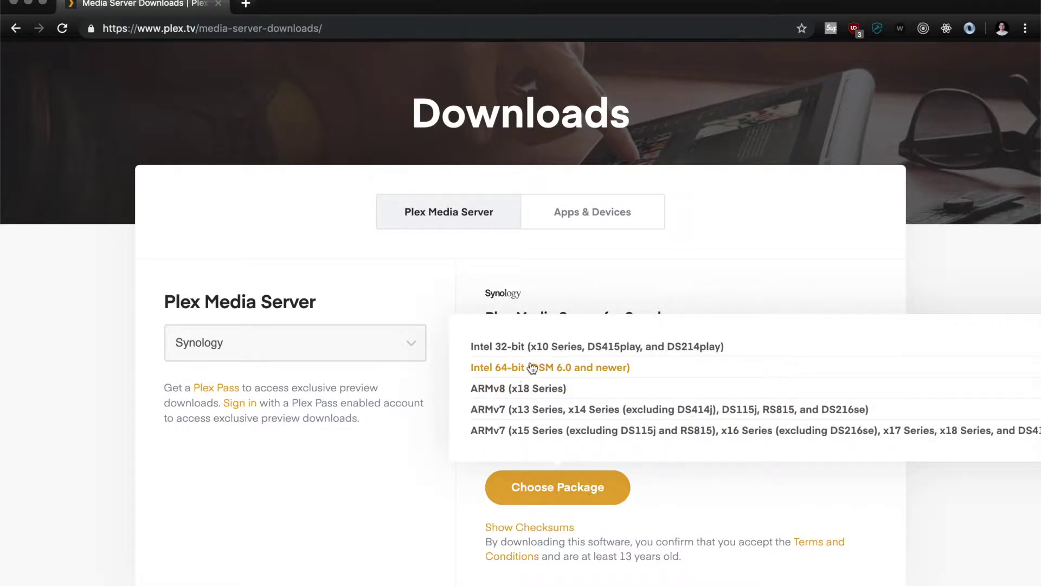
{"action": "left_click", "coordinate": [69, 529]}
Open the Synology DiskStation at 192.168.1.5:5000 in a separate browser tab and launch Package Center.
{"action": "key", "text": "super+t"}
{"action": "type", "text": "192"}
{"action": "key", "text": "Return"}
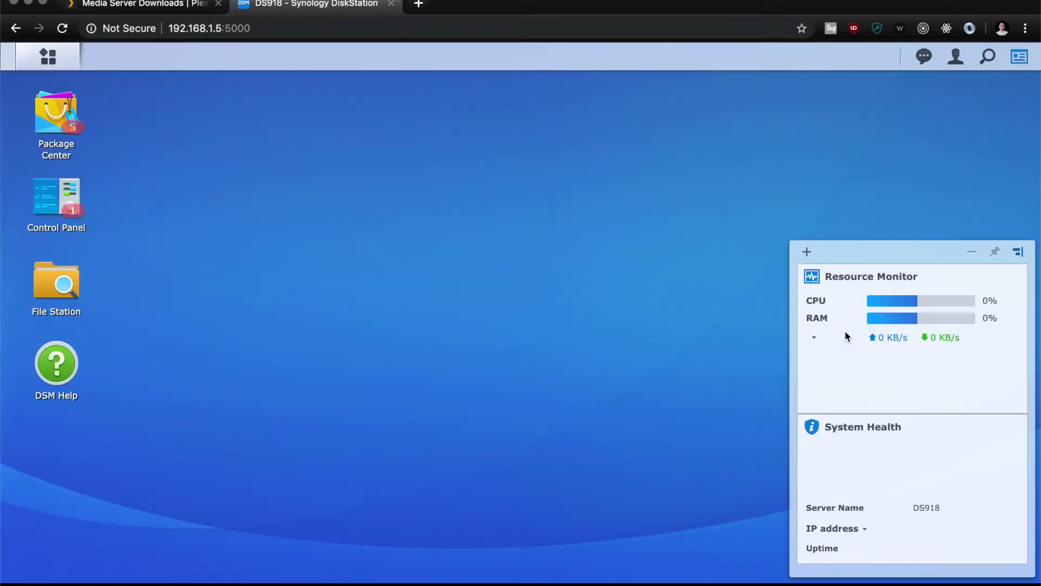
{"action": "left_click", "coordinate": [75, 129]}
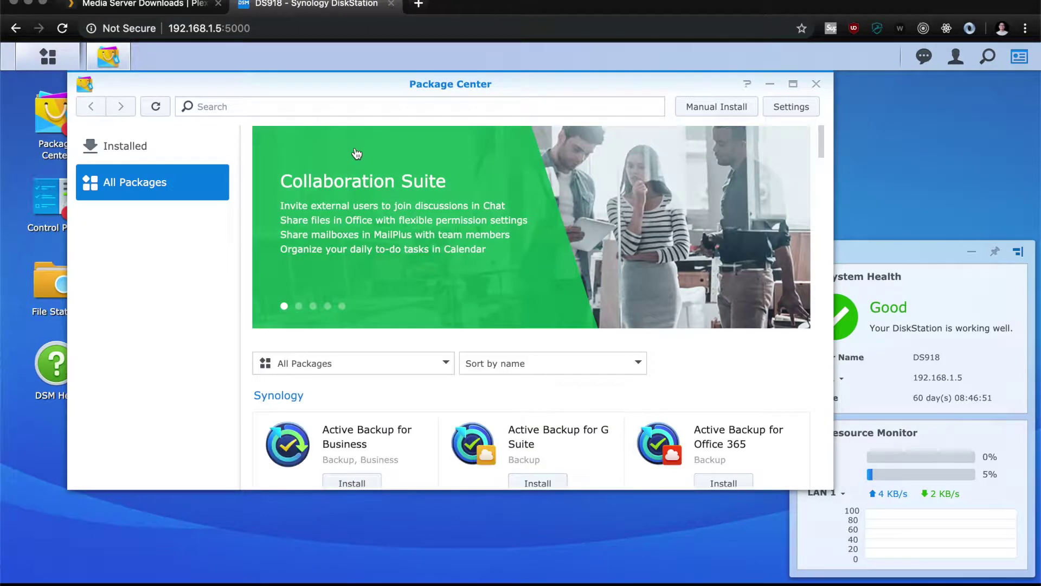
Start a manual package install and choose the PlexMediaServer x86_64 .spk file from the Downloads folder.
{"action": "scroll", "coordinate": [535, 279], "scroll_direction": "down", "scroll_amount": 3}
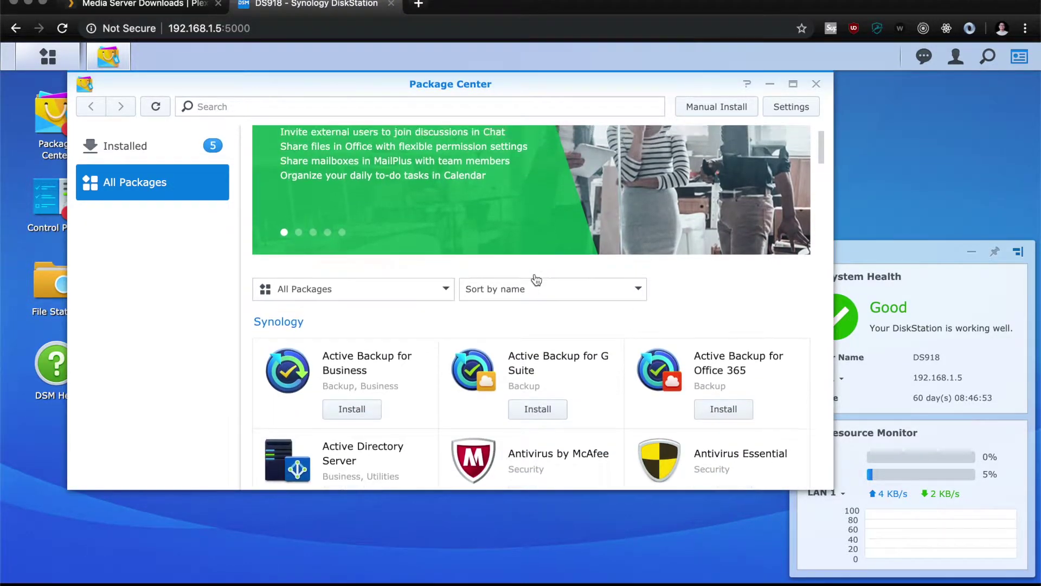
{"action": "scroll", "coordinate": [535, 279], "scroll_direction": "up", "scroll_amount": 3}
{"action": "left_click", "coordinate": [697, 108]}
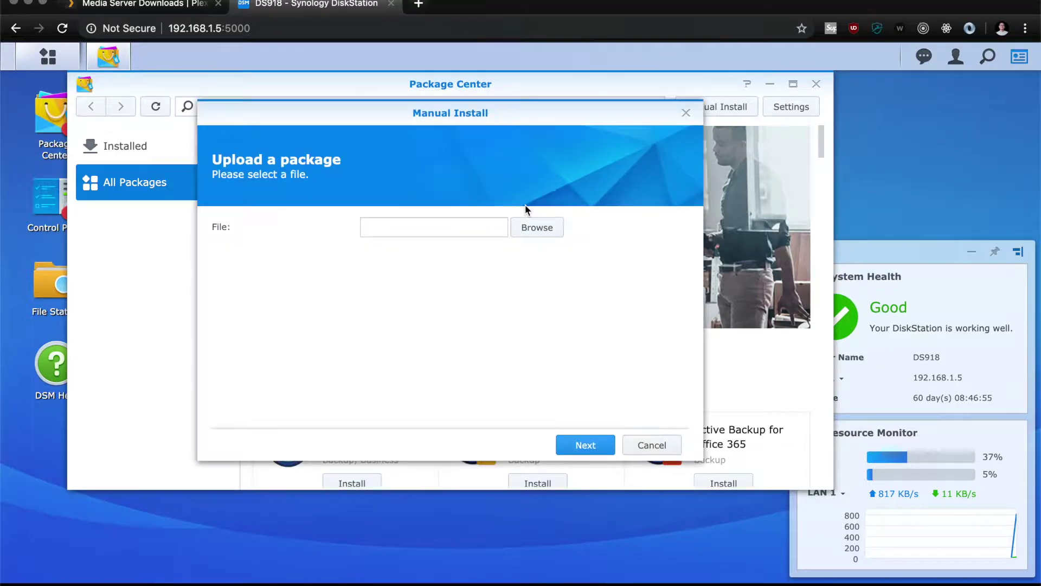
{"action": "left_click", "coordinate": [537, 227]}
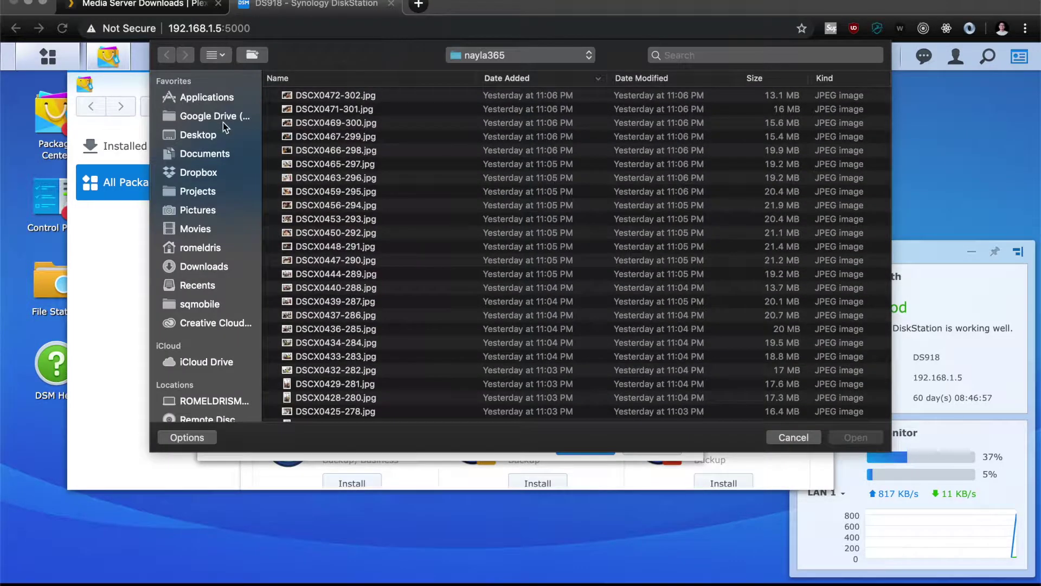
{"action": "left_click", "coordinate": [209, 267]}
{"action": "left_click", "coordinate": [360, 98]}
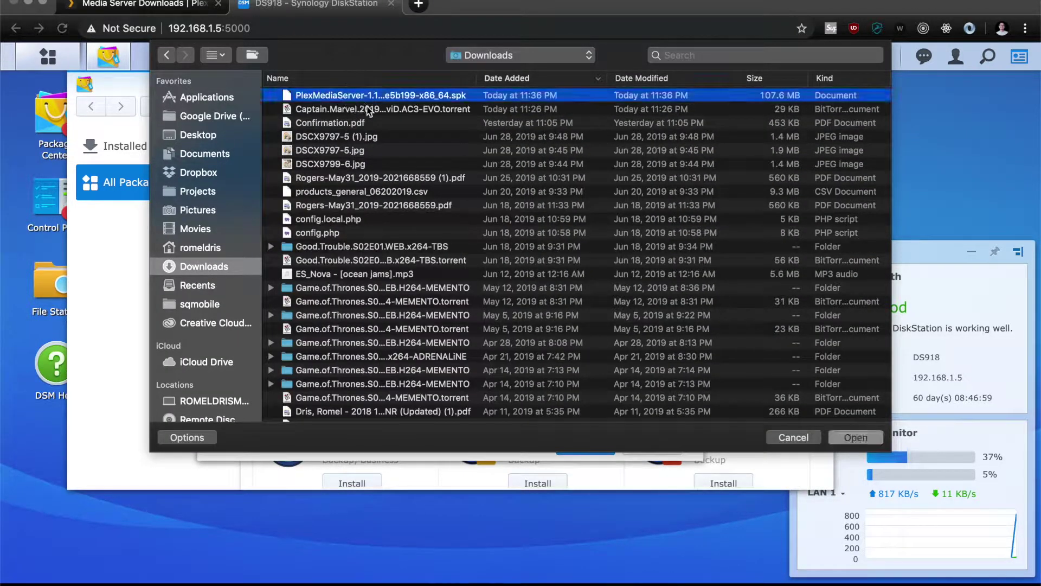
{"action": "left_click", "coordinate": [853, 437]}
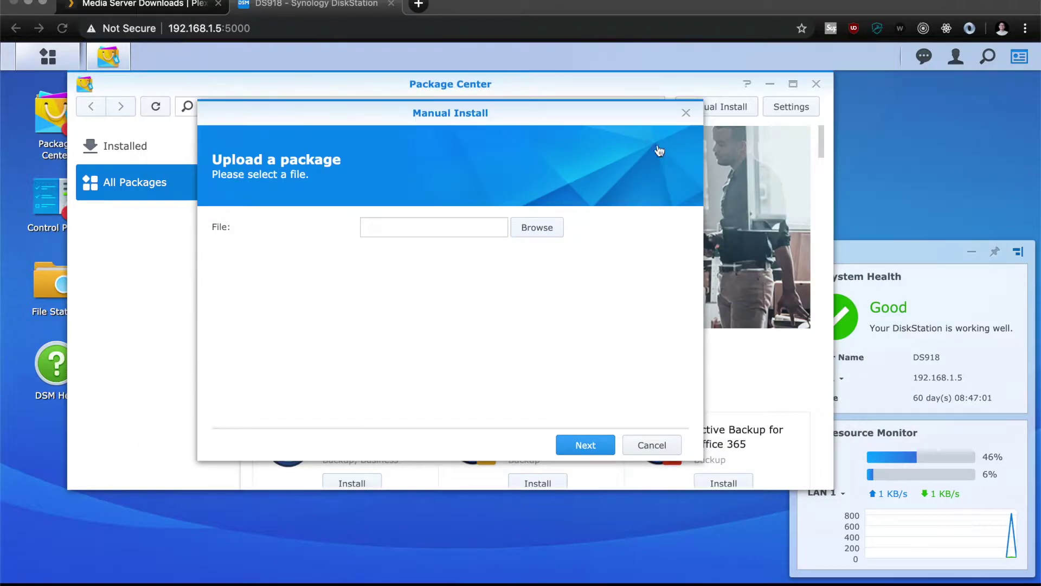
Upload the package, accept the unknown publisher and apply the Plex Media Server installation with Run after installation enabled.
{"action": "left_click", "coordinate": [588, 445]}
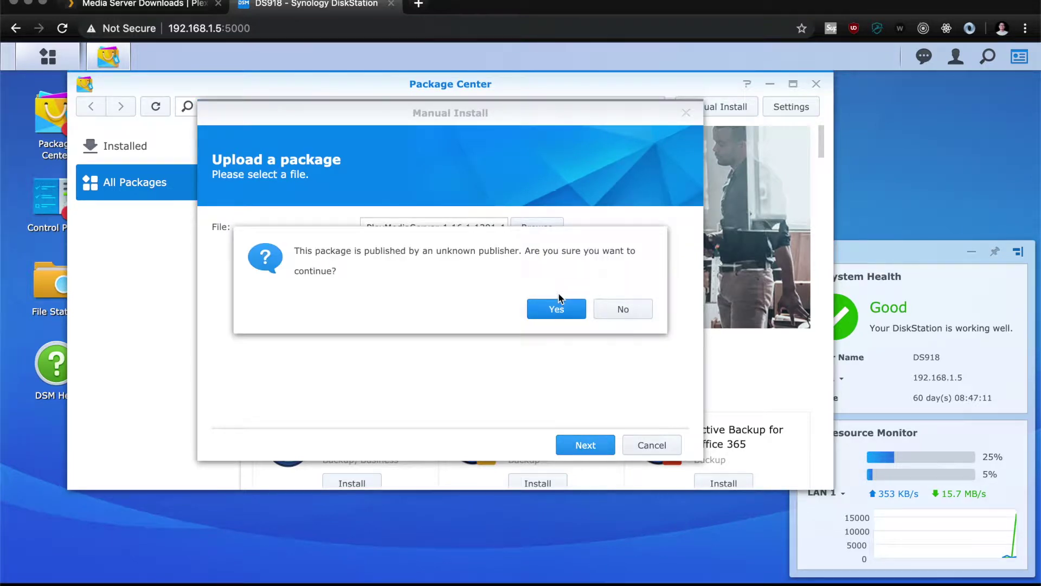
{"action": "left_click", "coordinate": [555, 312]}
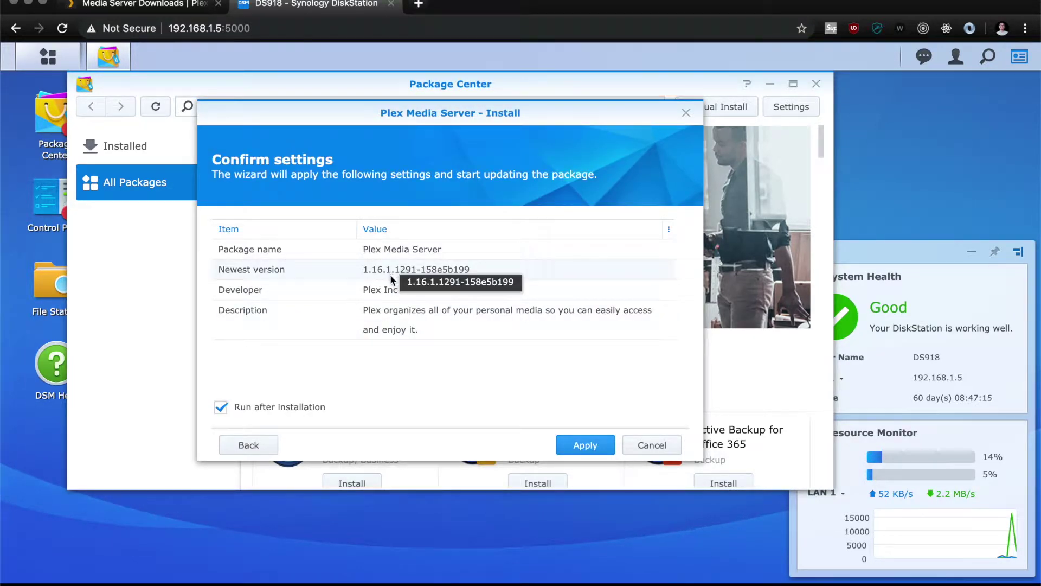
{"action": "left_click", "coordinate": [585, 446]}
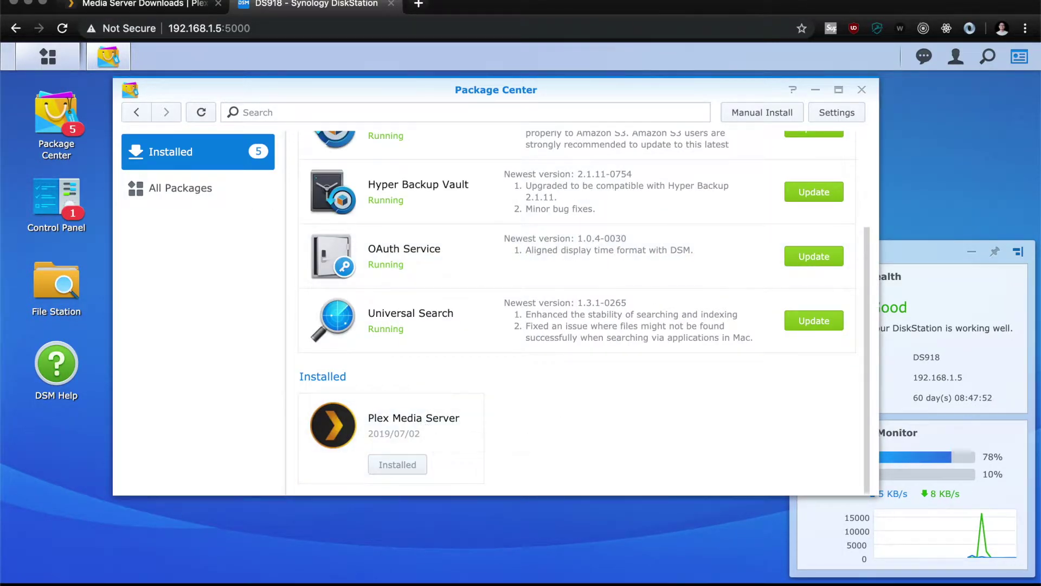
Check the Plex Media Server package details in Package Center and launch Plex Media Server from DSM.
{"action": "left_click_drag", "start_coordinate": [724, 102], "coordinate": [680, 99]}
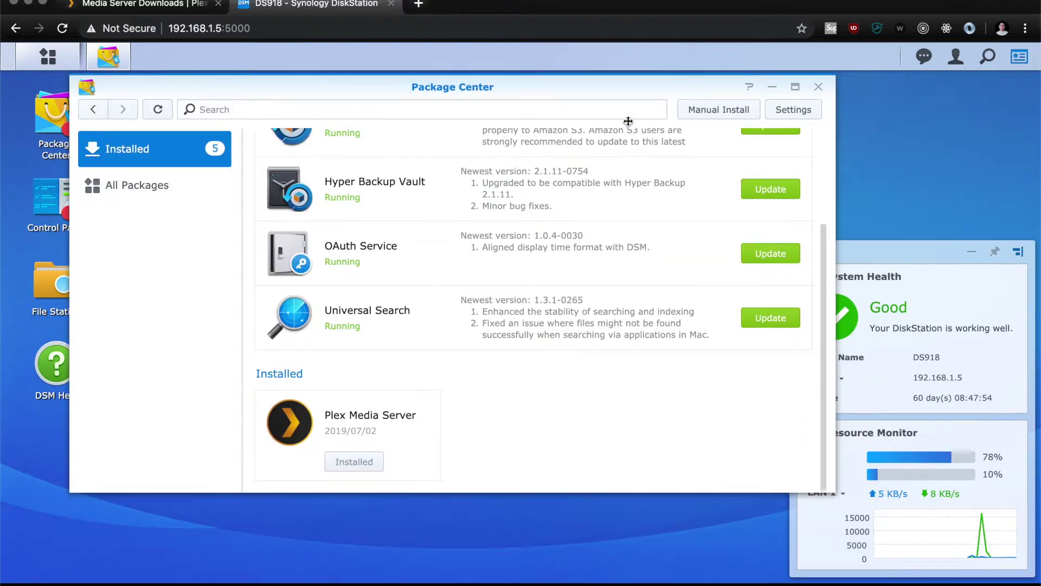
{"action": "left_click", "coordinate": [415, 416]}
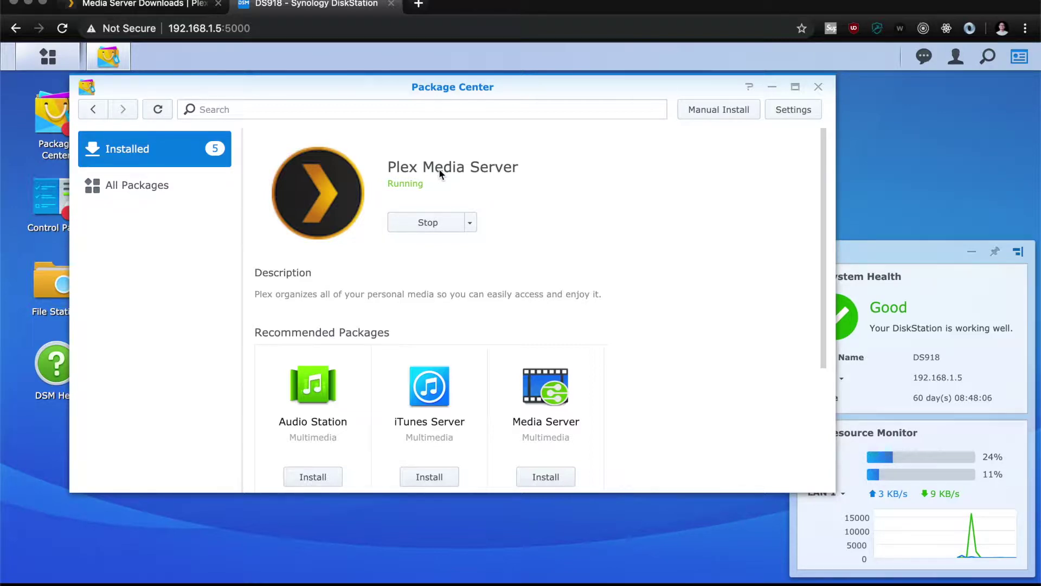
{"action": "left_click", "coordinate": [41, 56]}
{"action": "left_click", "coordinate": [300, 347]}
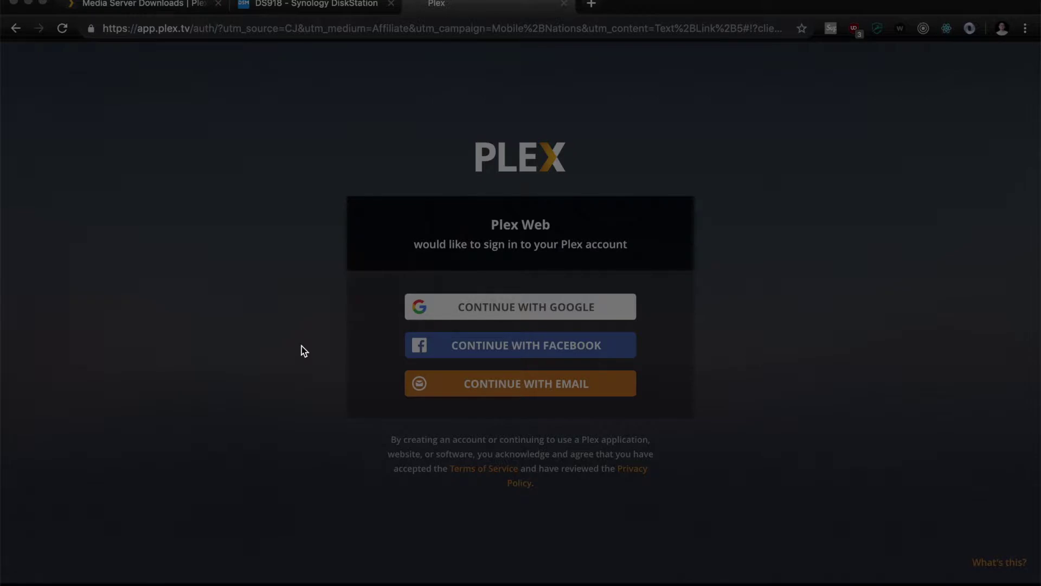
{"action": "left_click", "coordinate": [259, 319]}
{"action": "key", "text": "XF86MonBrightnessUp"}
{"action": "key", "text": "XF86MonBrightnessUp"}
{"action": "key", "text": "XF86MonBrightnessUp"}
Sign in to Plex with Facebook by verifying the account password, and save the login to Dashlane.
{"action": "left_click", "coordinate": [467, 352]}
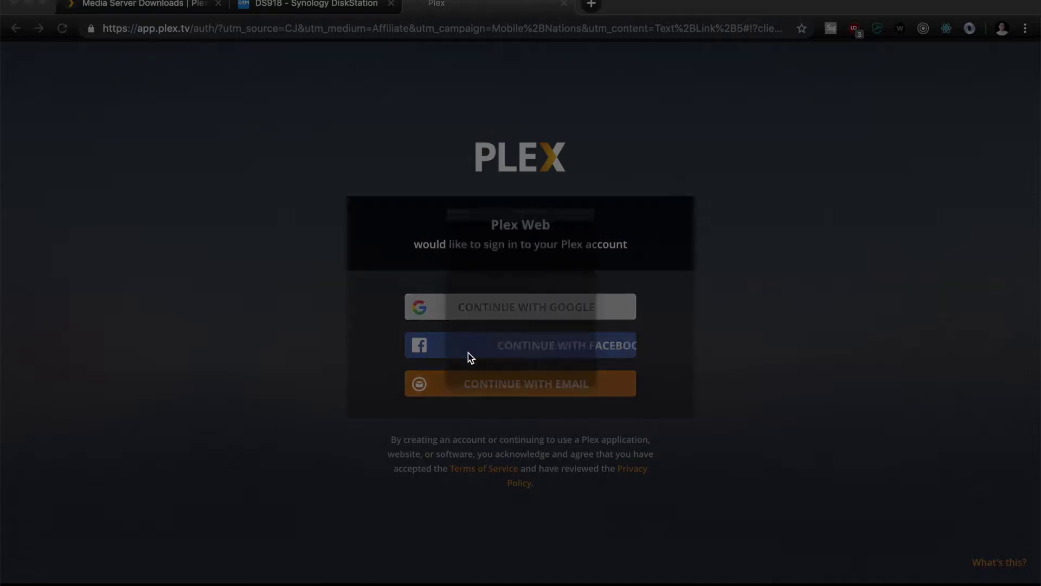
{"action": "left_click", "coordinate": [496, 311]}
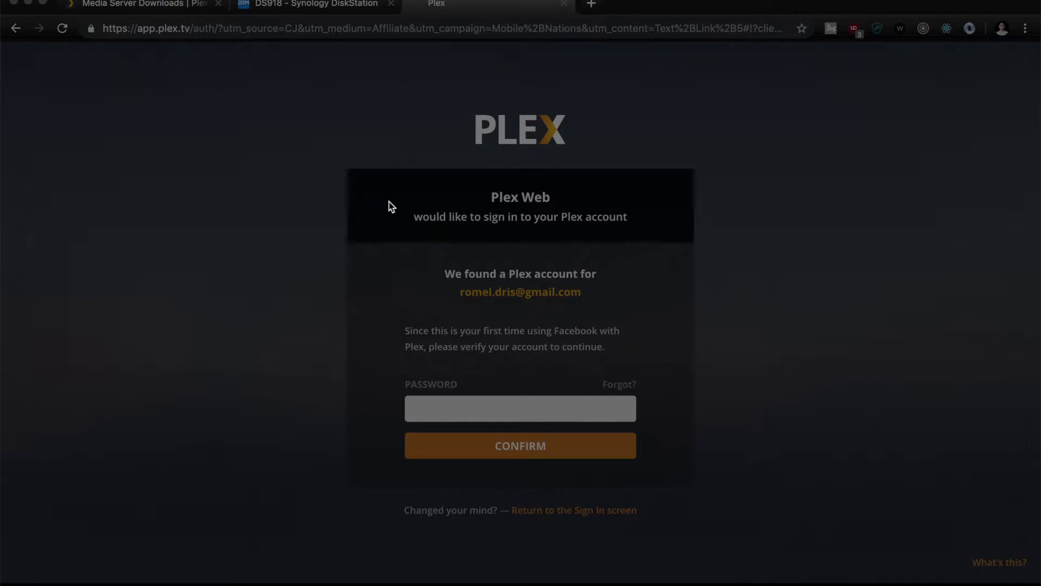
{"action": "left_click", "coordinate": [494, 399]}
{"action": "type", "text": "••"}
{"action": "key", "text": "Return"}
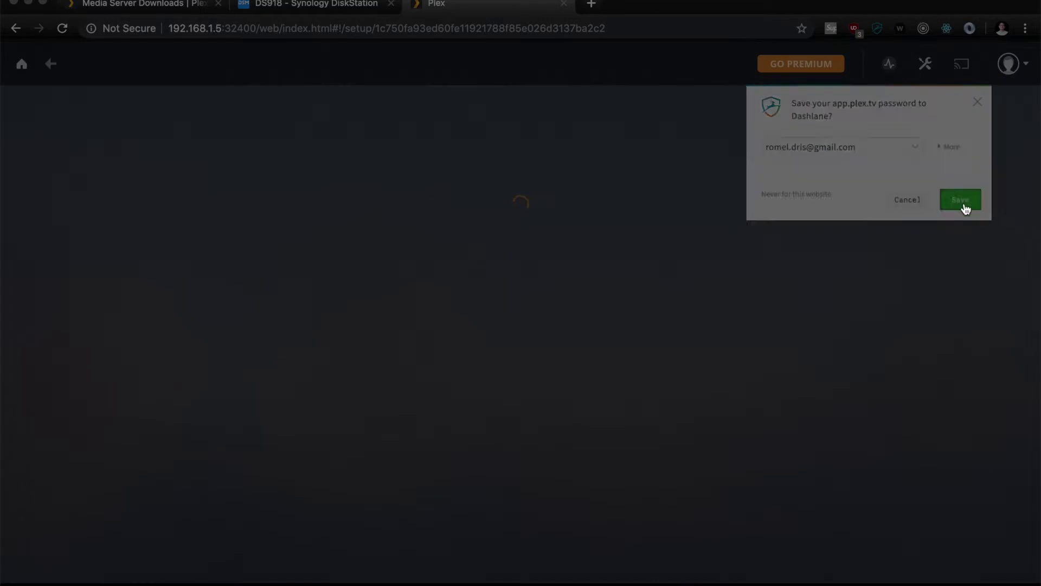
{"action": "left_click", "coordinate": [961, 200]}
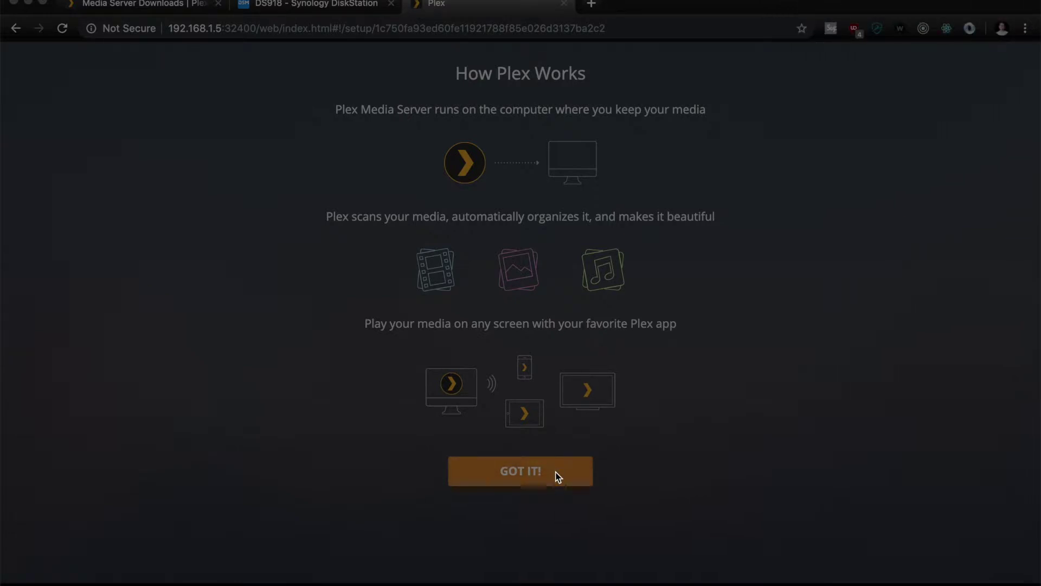
Dismiss the Plex introduction and Plex Pass offer, and accept the server name DS918 with media access outside the home allowed.
{"action": "left_click", "coordinate": [520, 475]}
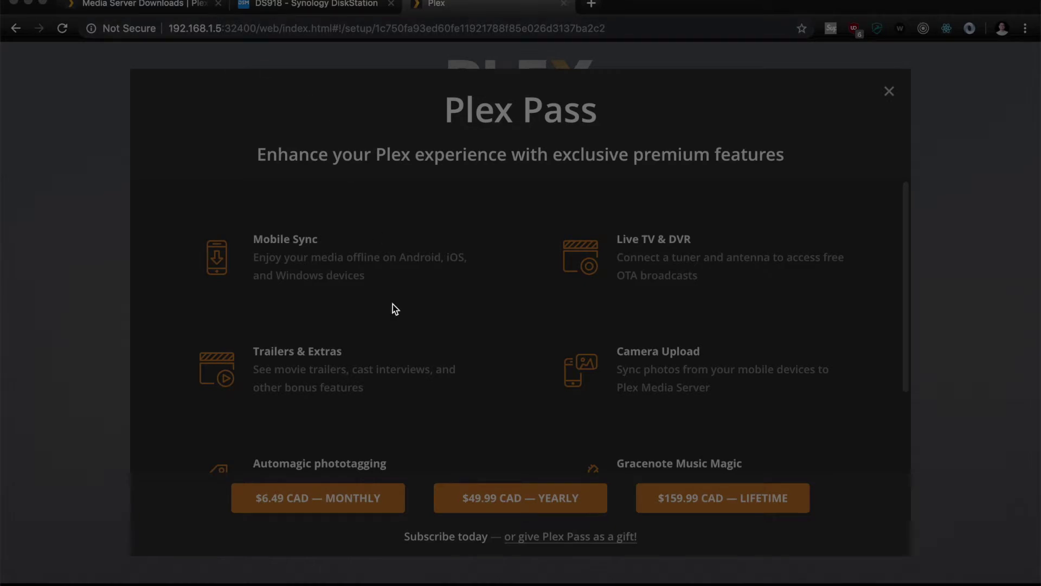
{"action": "scroll", "coordinate": [407, 309], "scroll_direction": "down", "scroll_amount": 2}
{"action": "scroll", "coordinate": [419, 308], "scroll_direction": "up", "scroll_amount": 2}
{"action": "left_click", "coordinate": [890, 91]}
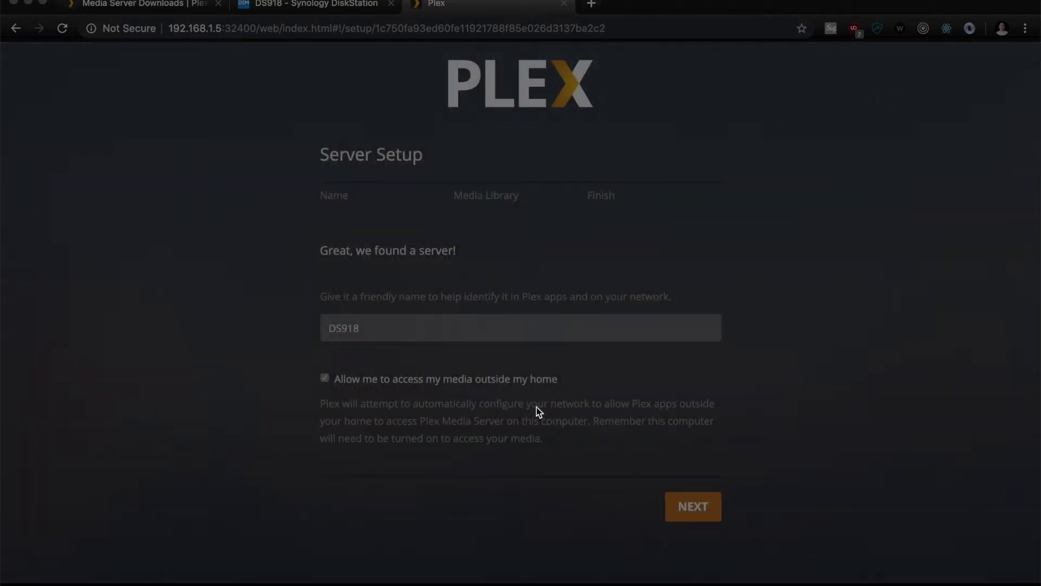
{"action": "left_click", "coordinate": [702, 509]}
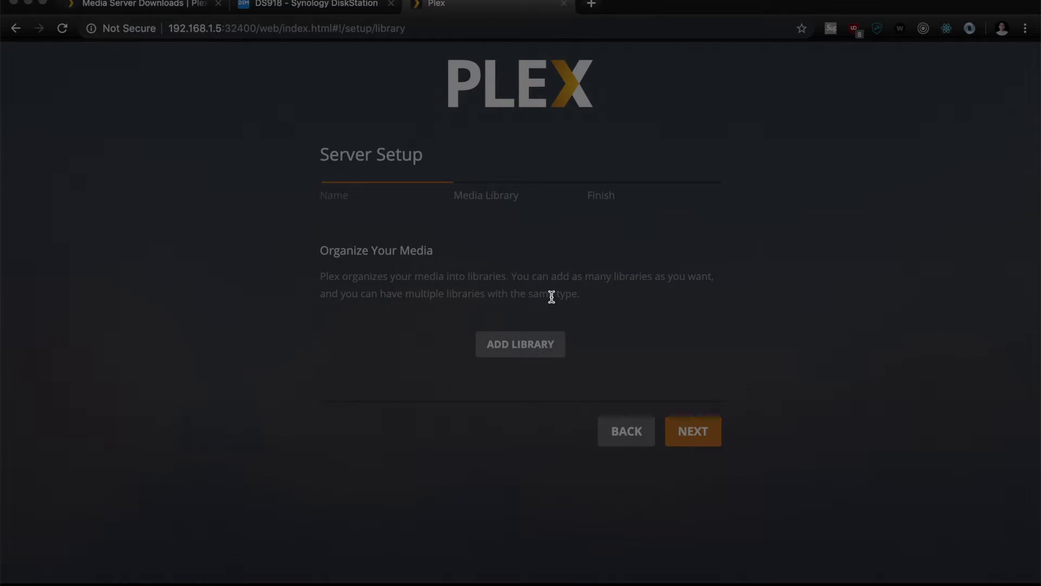
Begin adding a library of type Movies, named Movies, with English as its language.
{"action": "left_click", "coordinate": [545, 344]}
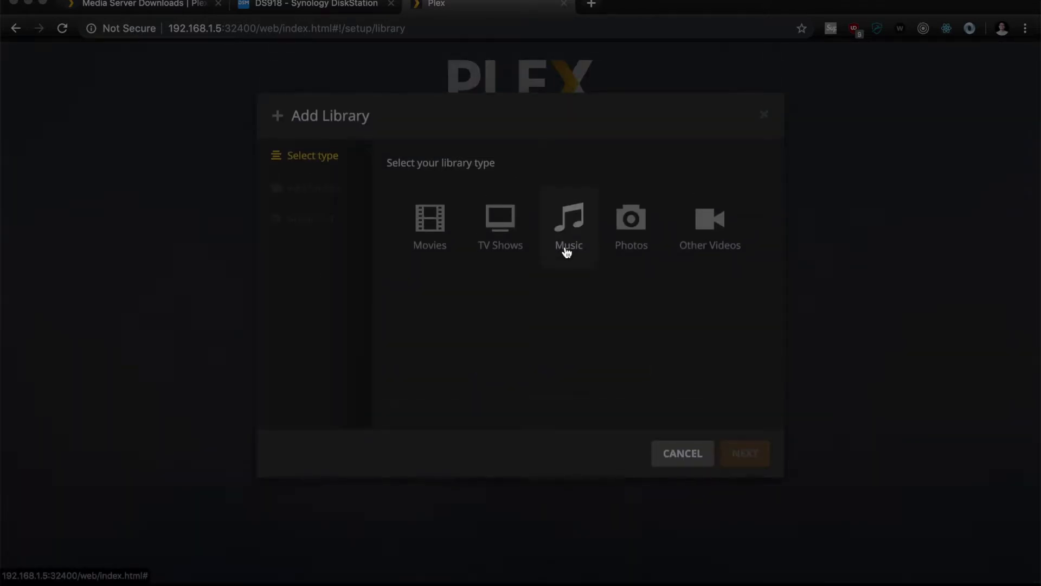
{"action": "left_click", "coordinate": [433, 232]}
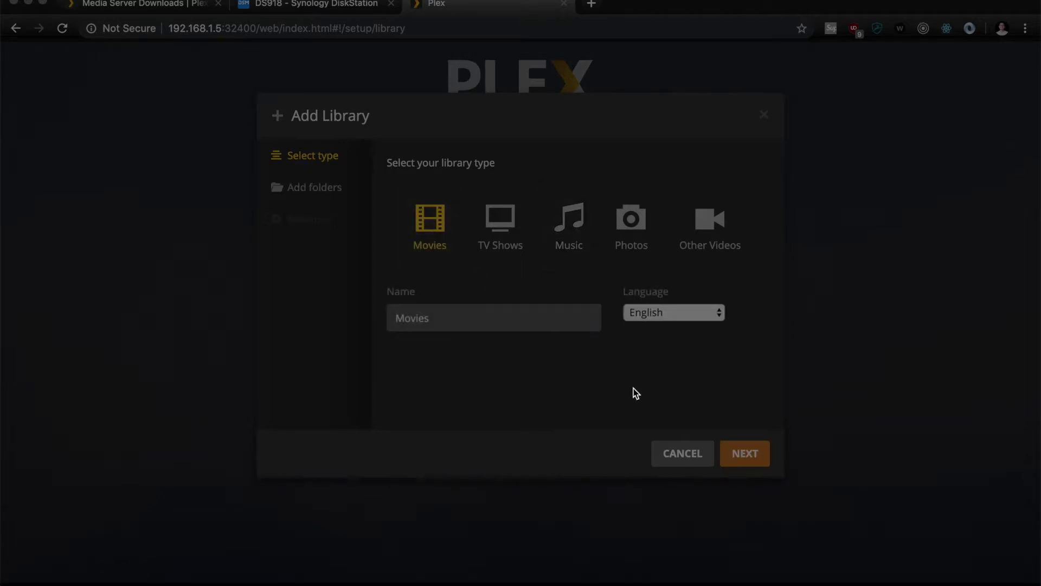
{"action": "left_click", "coordinate": [753, 460]}
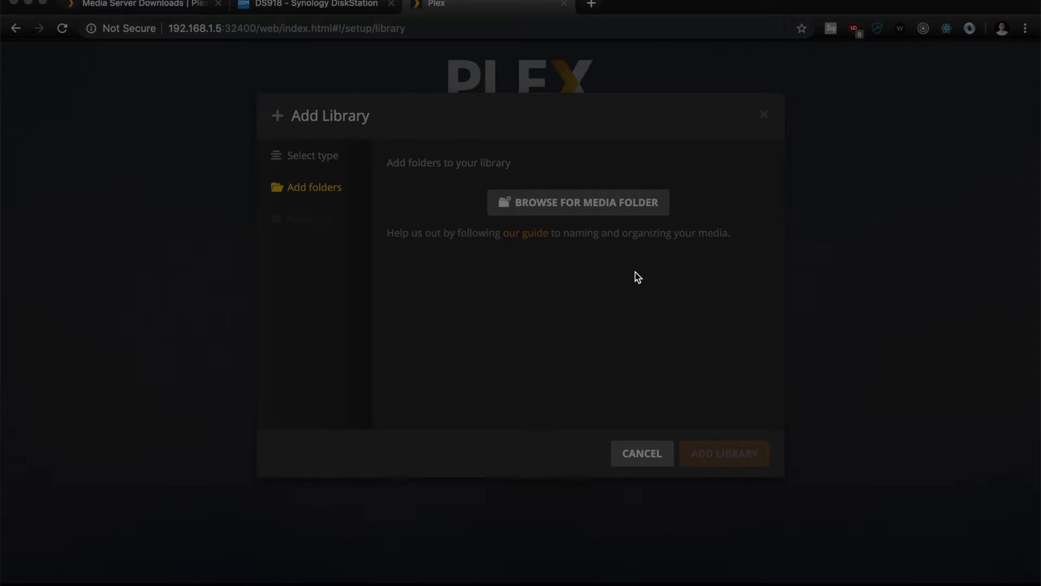
Browse the server's folders for the Movies library's media folder and open volume1.
{"action": "left_click", "coordinate": [602, 214]}
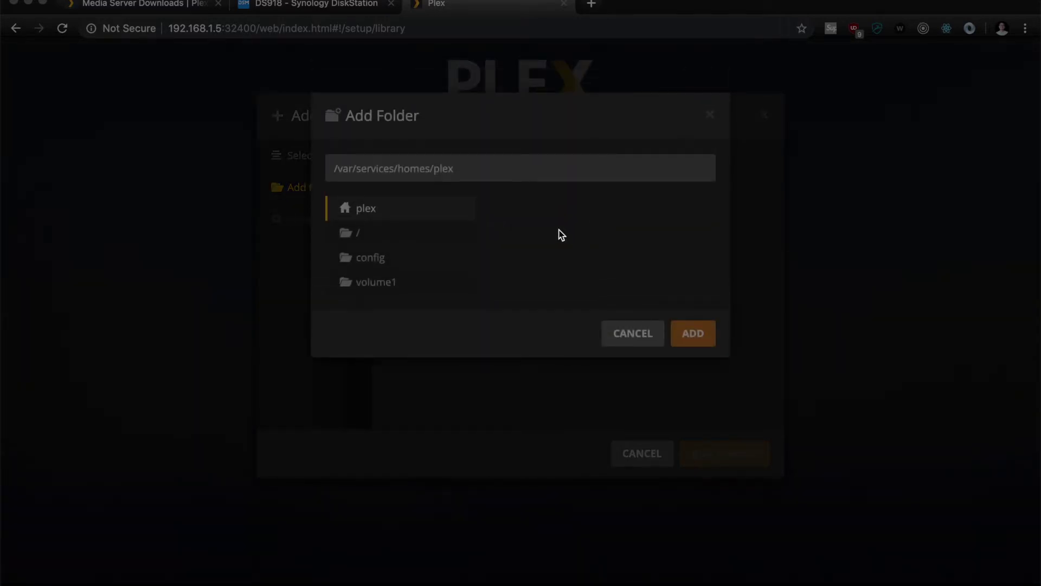
{"action": "left_click", "coordinate": [417, 230]}
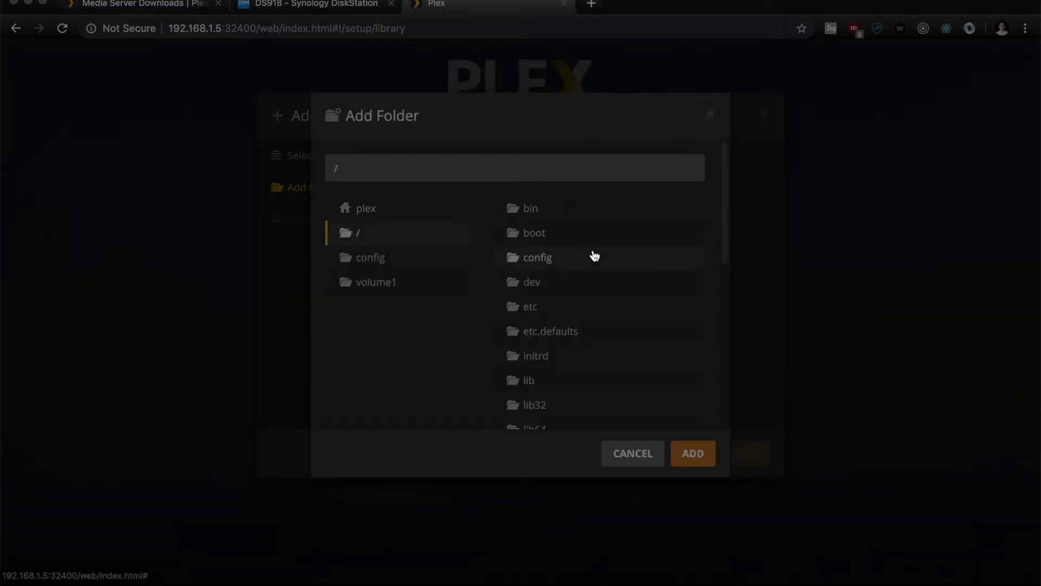
{"action": "scroll", "coordinate": [593, 256], "scroll_direction": "down", "scroll_amount": 5}
{"action": "scroll", "coordinate": [594, 256], "scroll_direction": "up", "scroll_amount": 5}
{"action": "left_click", "coordinate": [404, 280]}
{"action": "scroll", "coordinate": [637, 282], "scroll_direction": "down", "scroll_amount": 1}
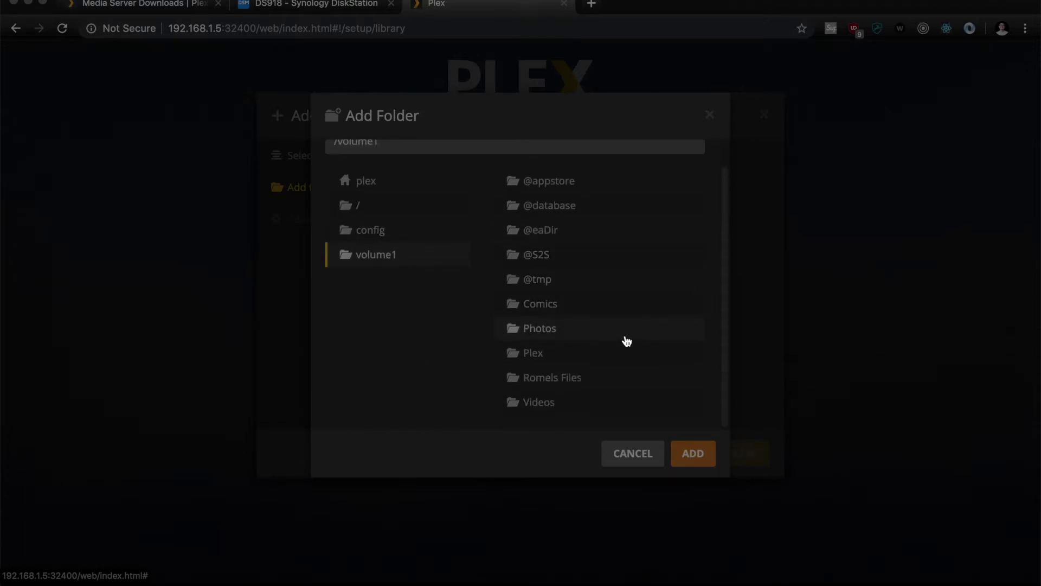
{"action": "left_click", "coordinate": [628, 357]}
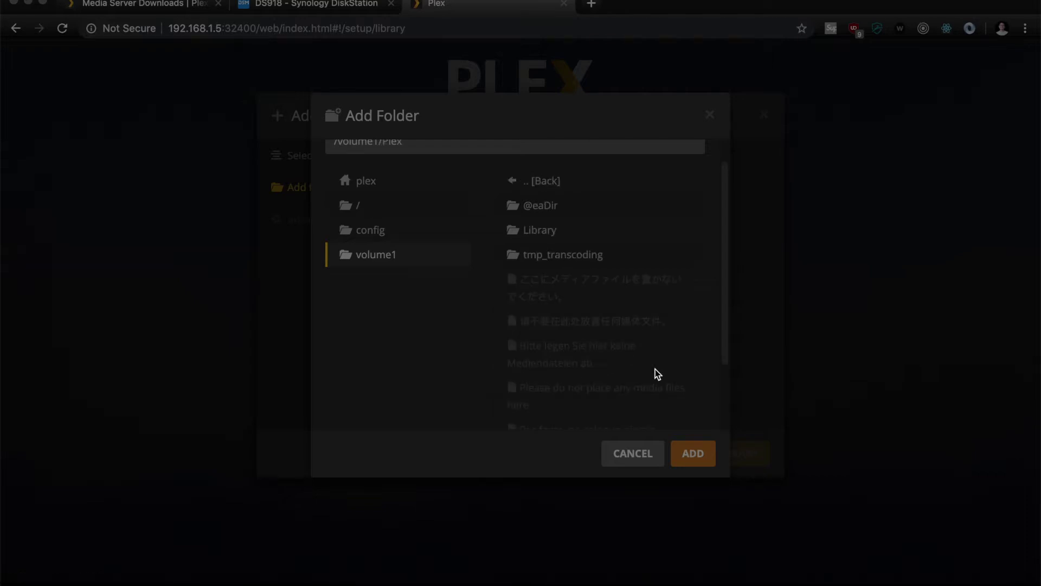
{"action": "scroll", "coordinate": [634, 300], "scroll_direction": "up", "scroll_amount": 1}
{"action": "left_click", "coordinate": [524, 208]}
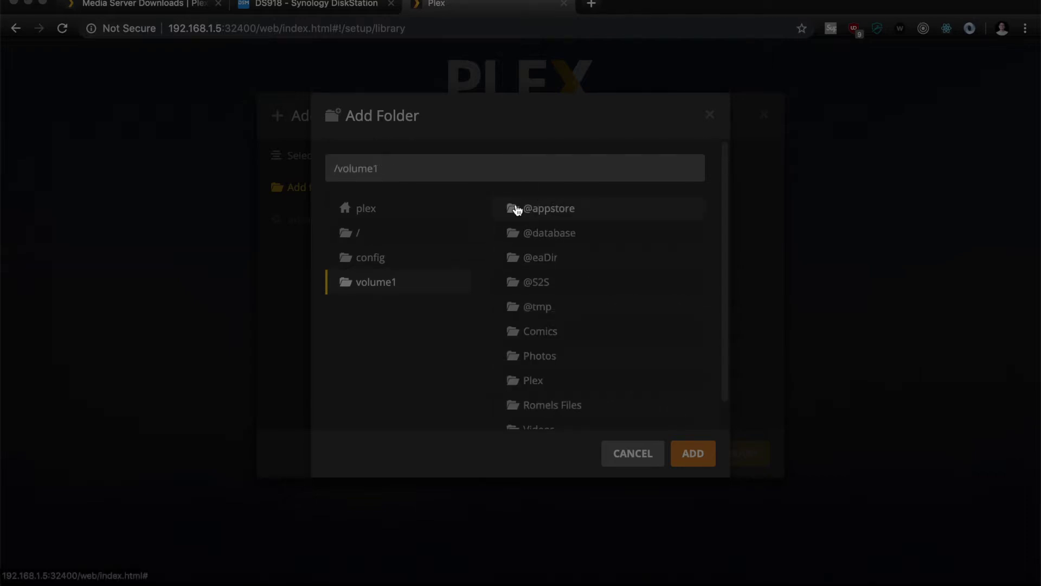
Switch to the Synology DiskStation desktop and open File Station.
{"action": "left_click", "coordinate": [284, 3]}
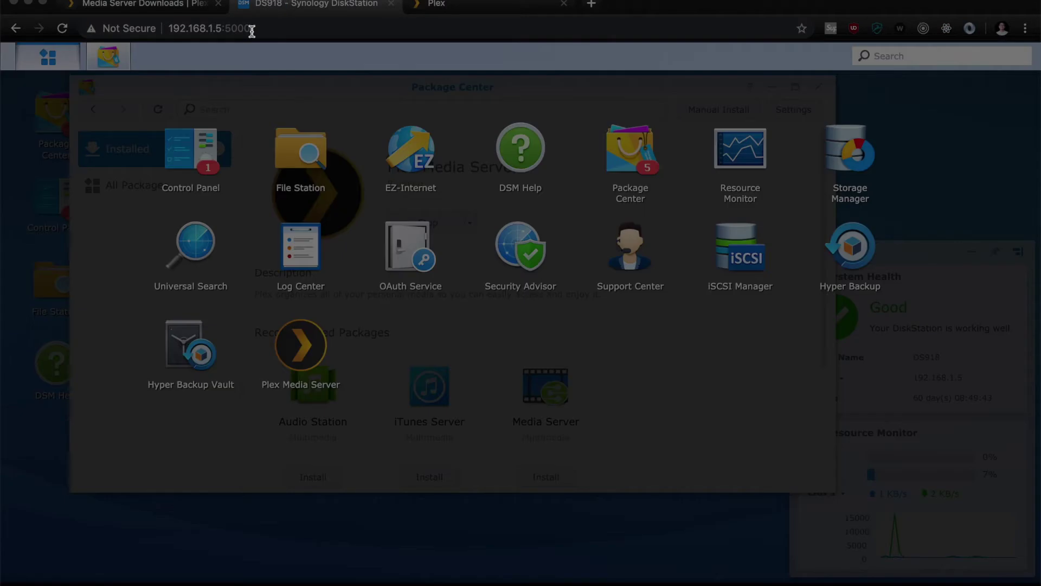
{"action": "left_click", "coordinate": [93, 214]}
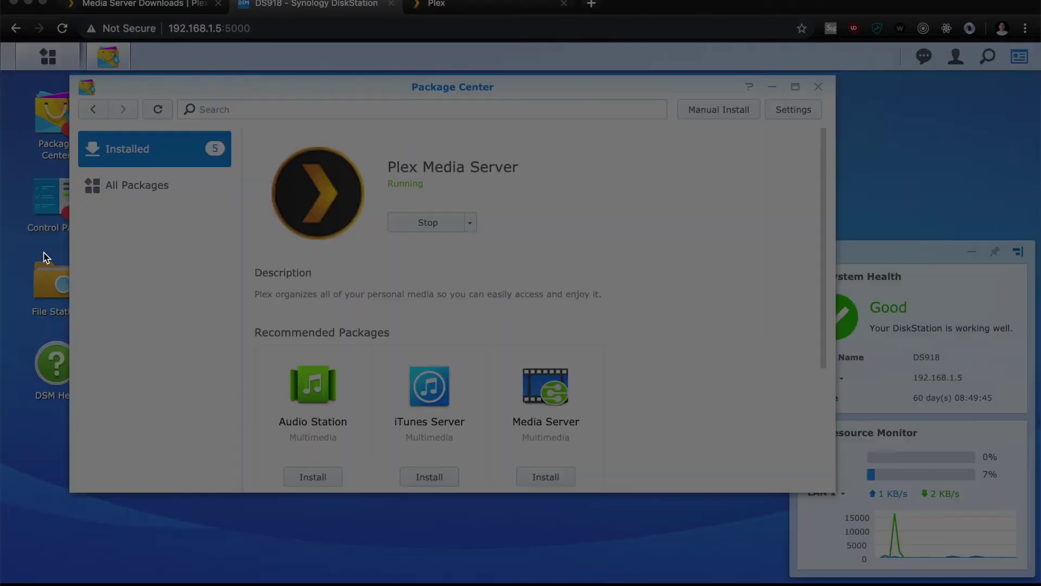
{"action": "left_click", "coordinate": [46, 284]}
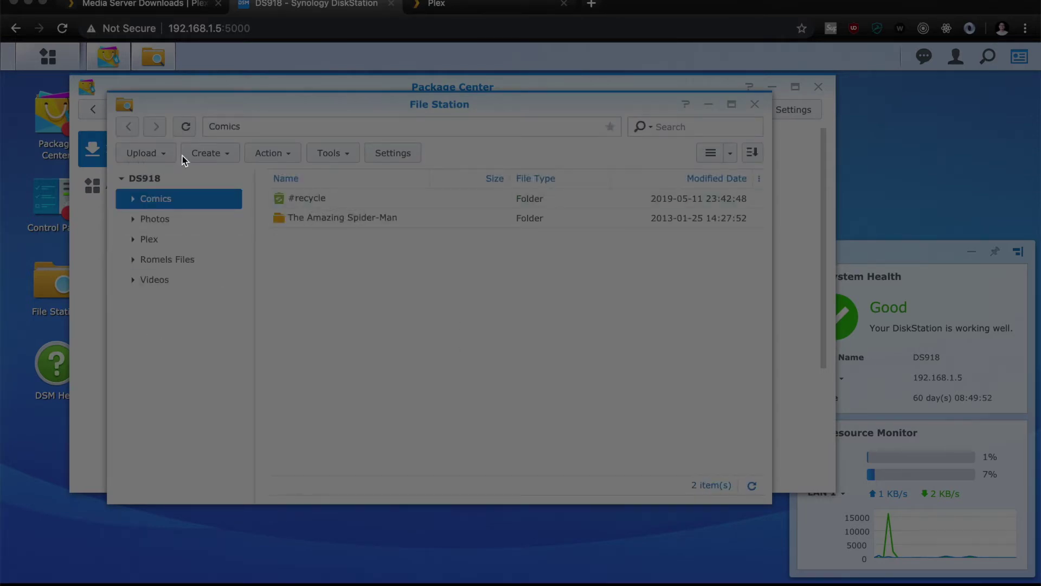
Create a shared folder named Movies on Volume 1, with the administrators-only recycle bin enabled and no encryption.
{"action": "left_click", "coordinate": [232, 157]}
{"action": "left_click", "coordinate": [260, 196]}
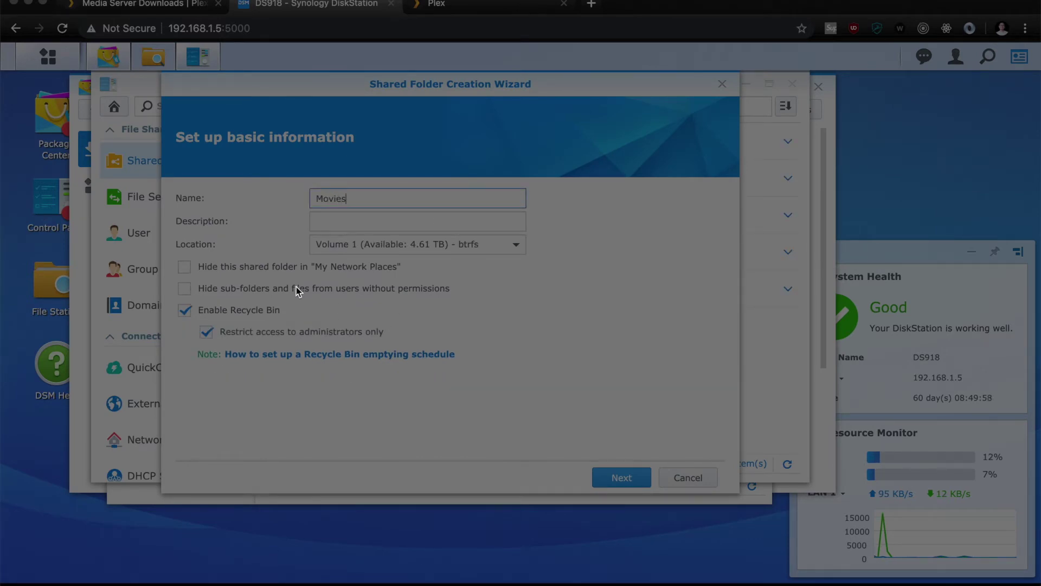
{"action": "left_click", "coordinate": [631, 479]}
{"action": "left_click", "coordinate": [630, 479]}
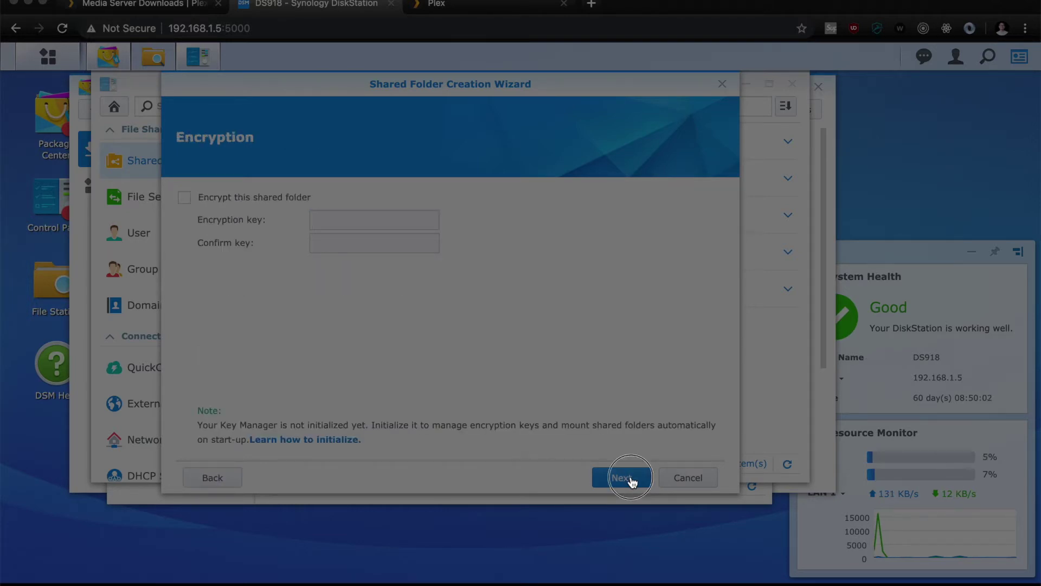
{"action": "left_click", "coordinate": [631, 479]}
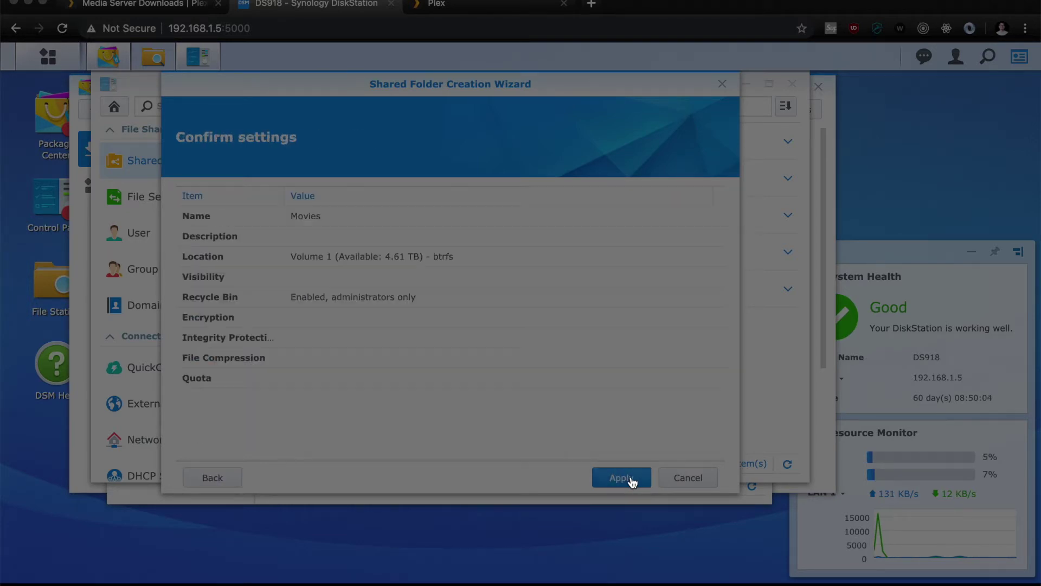
{"action": "left_click", "coordinate": [630, 480]}
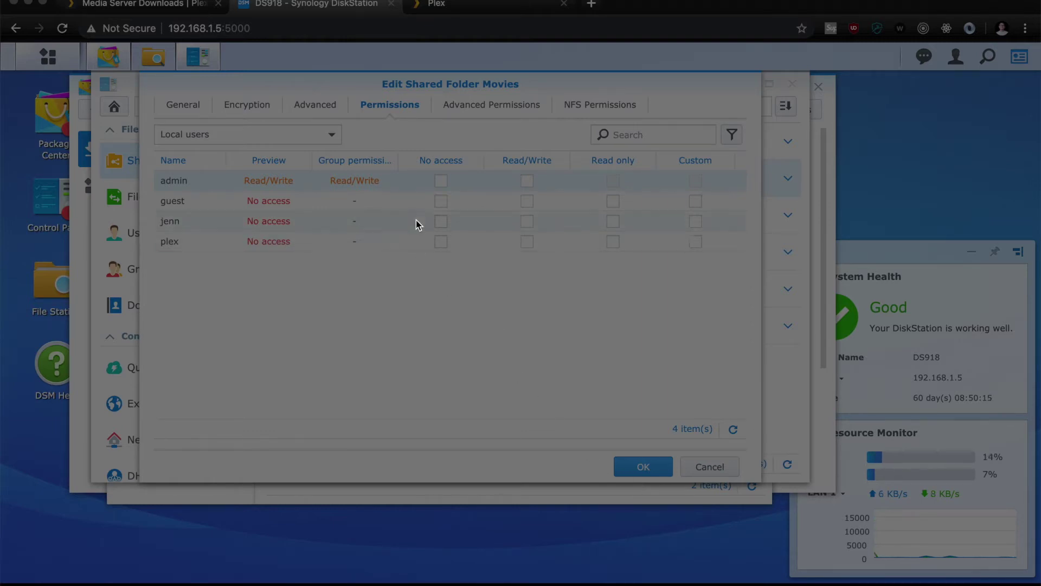
Grant the guest and personal user accounts read-only access to the Movies shared folder, and the plex user read/write access.
{"action": "left_click", "coordinate": [618, 201]}
{"action": "left_click", "coordinate": [617, 223]}
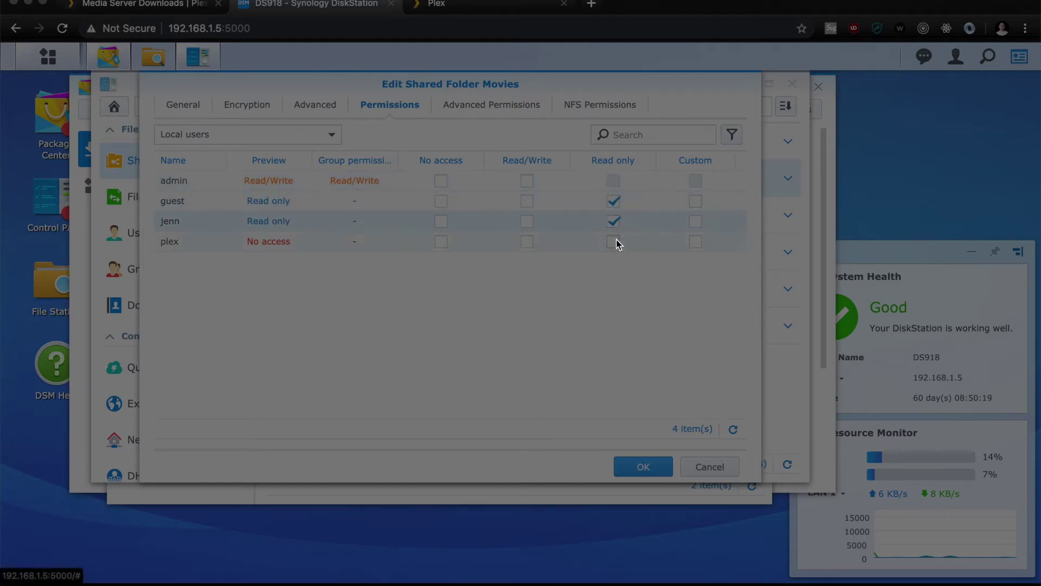
{"action": "left_click", "coordinate": [616, 242]}
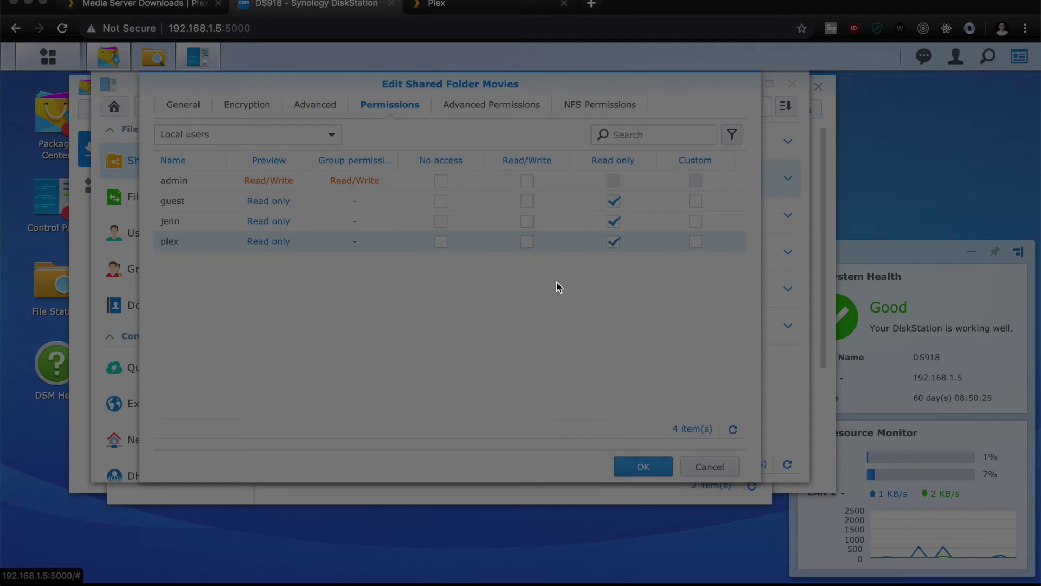
{"action": "left_click", "coordinate": [527, 242]}
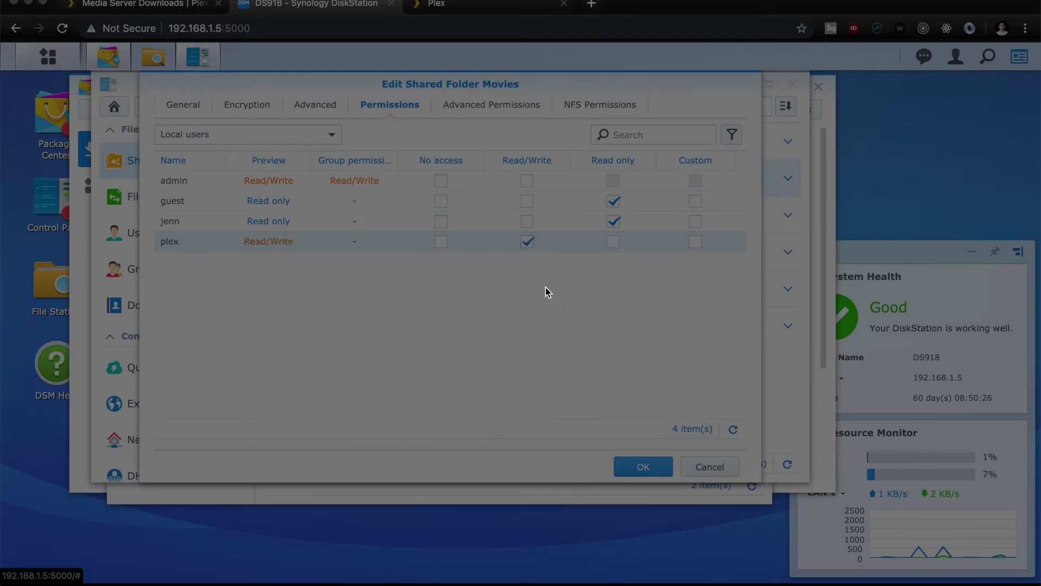
{"action": "left_click", "coordinate": [642, 469]}
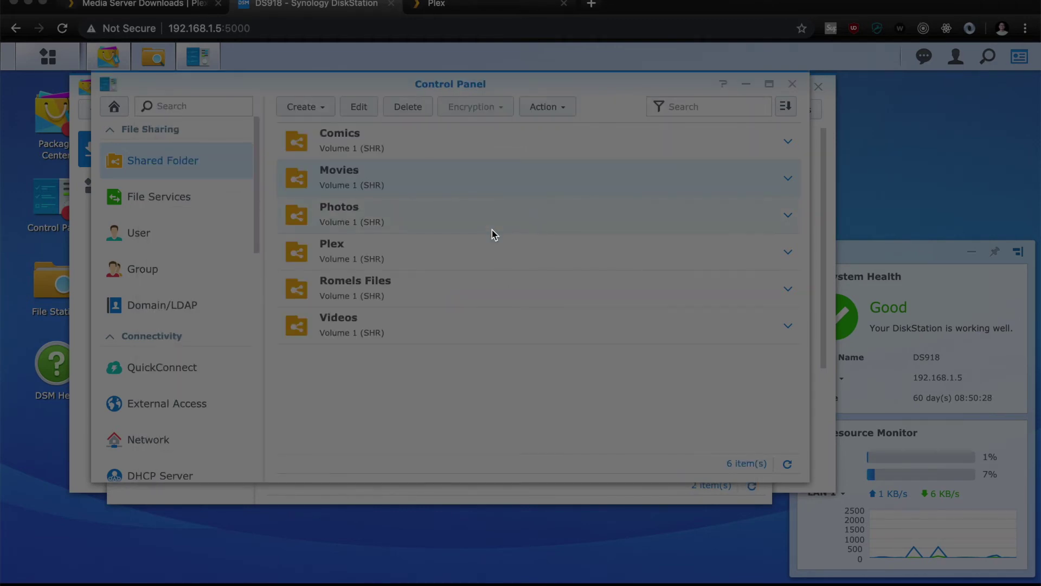
Return to Plex, reload the volume1 folder list, and add /volume1/Movies as the library's media folder.
{"action": "left_click", "coordinate": [485, 5]}
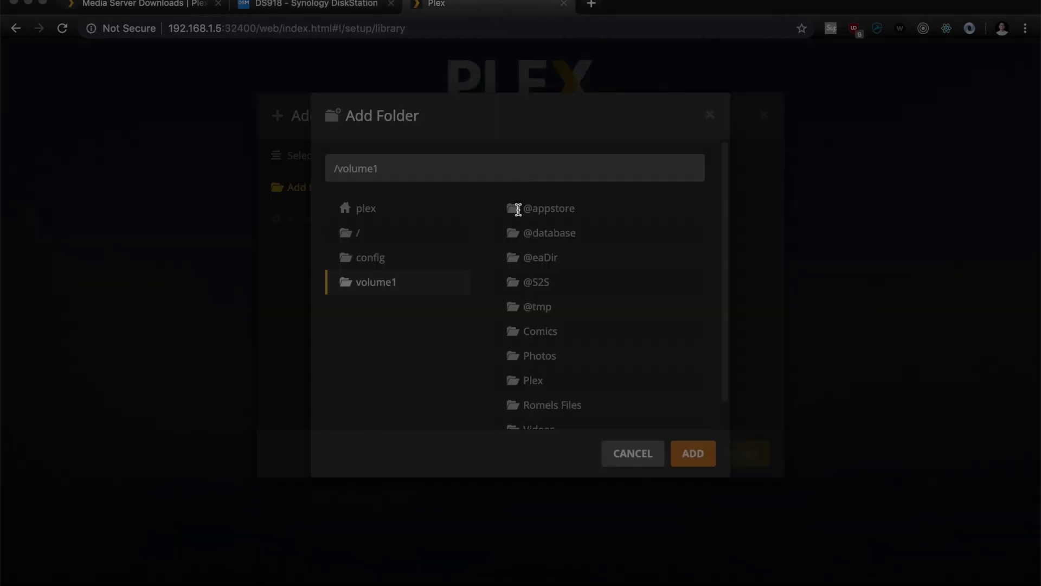
{"action": "left_click", "coordinate": [372, 262]}
{"action": "left_click", "coordinate": [376, 281]}
{"action": "scroll", "coordinate": [629, 343], "scroll_direction": "down", "scroll_amount": 1}
{"action": "left_click", "coordinate": [623, 354]}
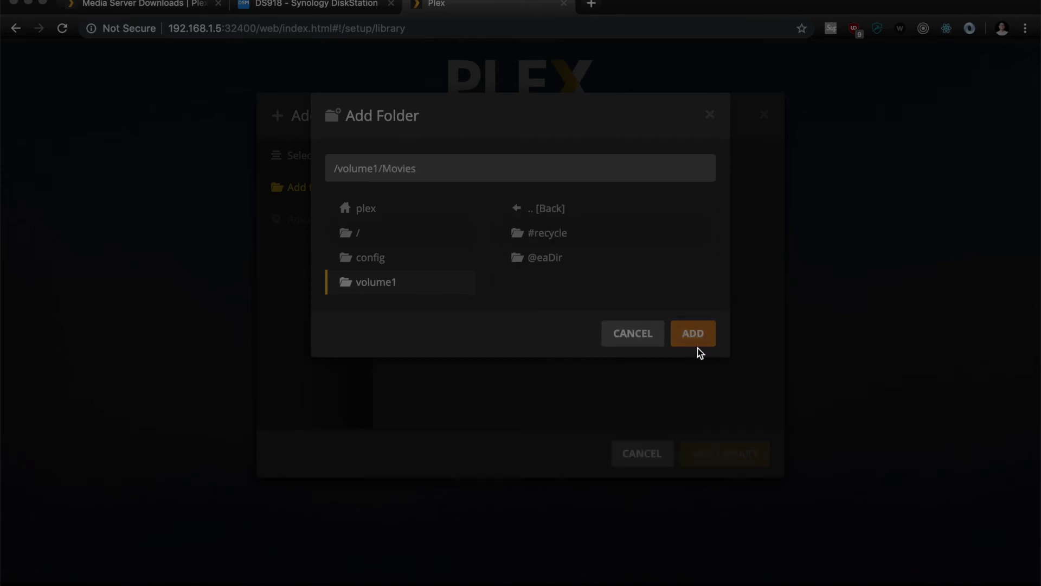
{"action": "left_click", "coordinate": [693, 333]}
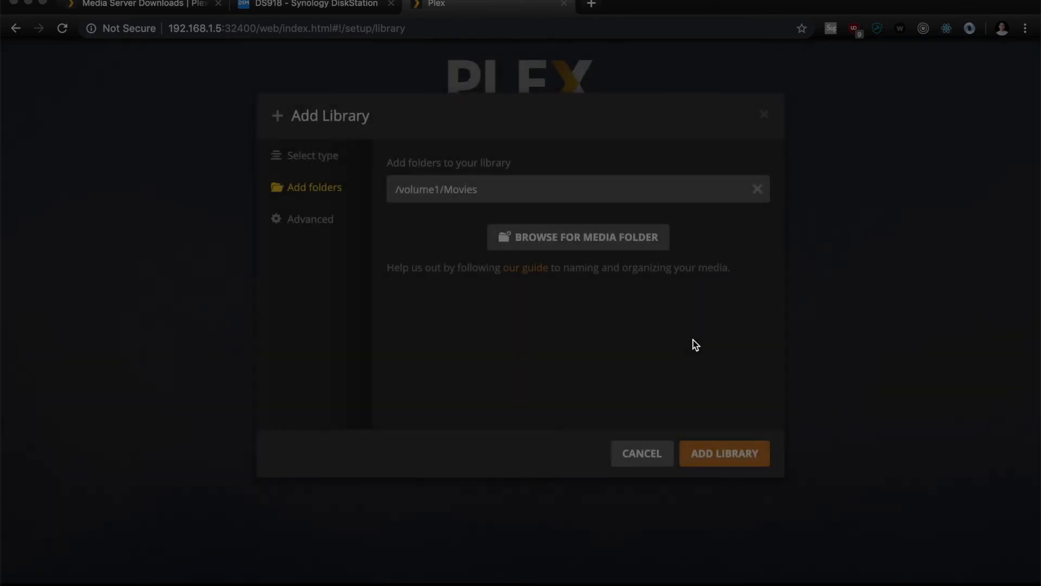
Add the Movies library and complete the Plex server setup through to the dashboard.
{"action": "left_click", "coordinate": [725, 458]}
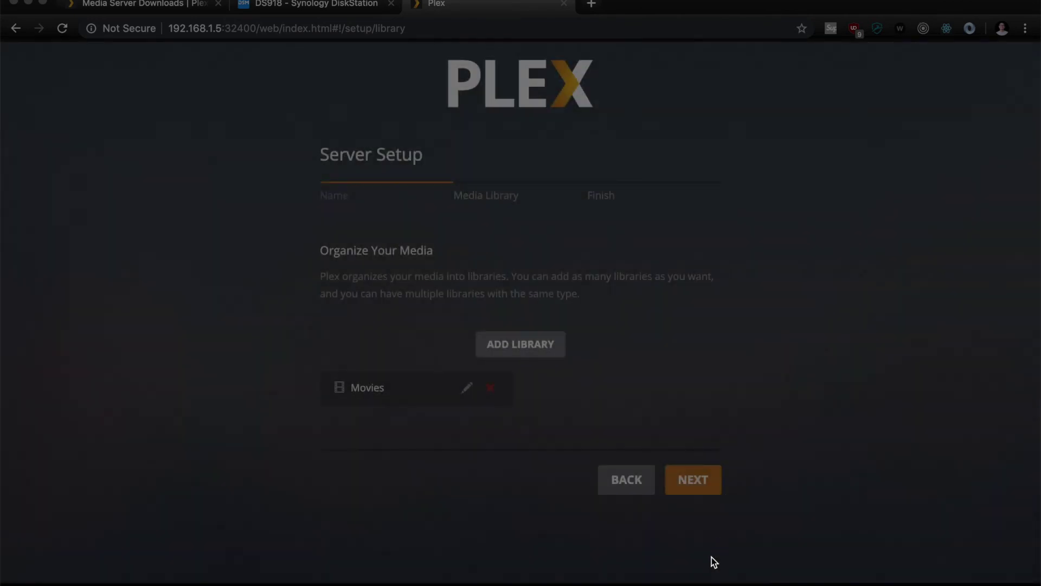
{"action": "left_click", "coordinate": [709, 476]}
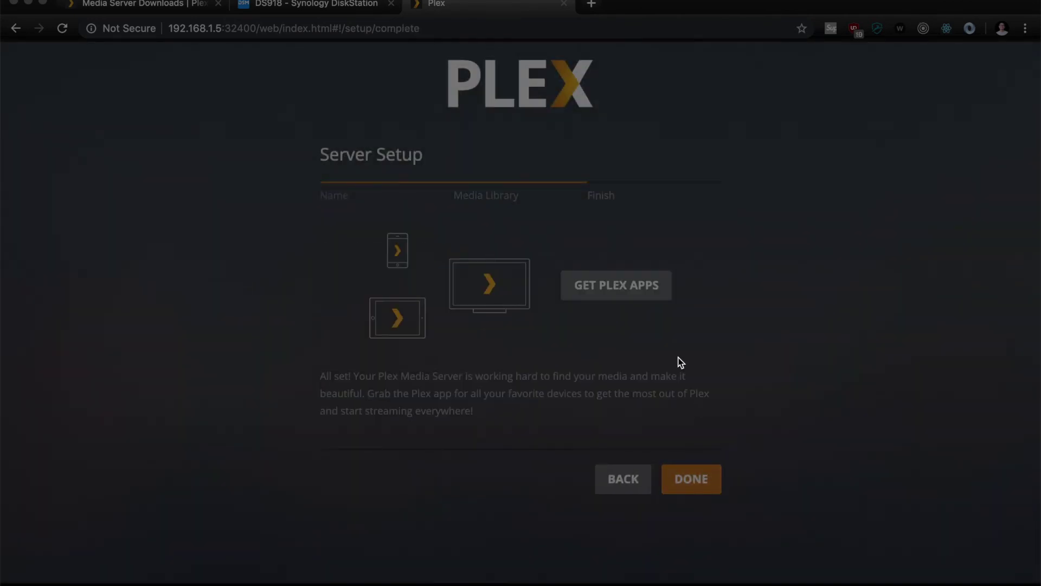
{"action": "left_click", "coordinate": [693, 483]}
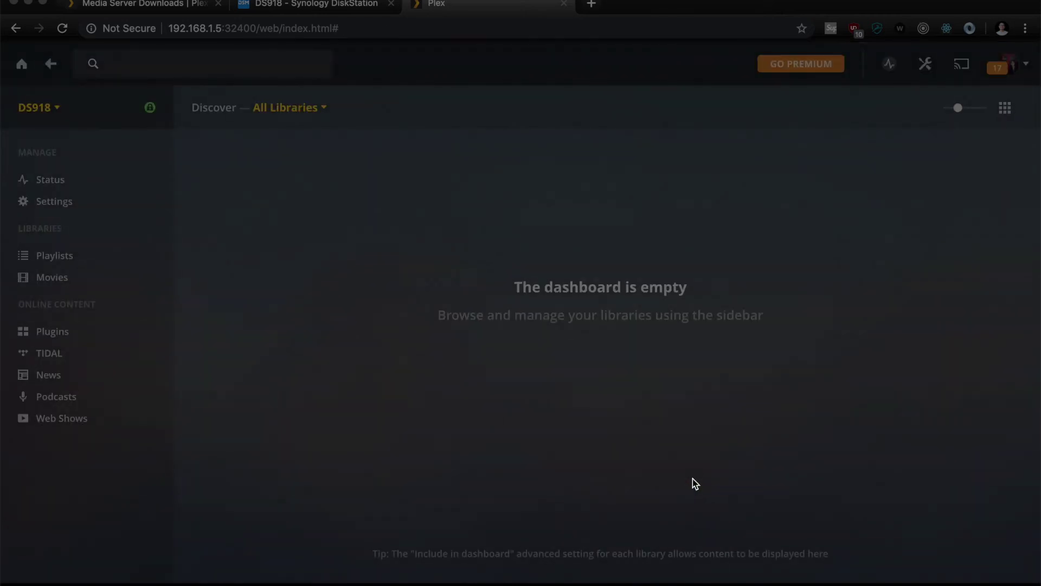